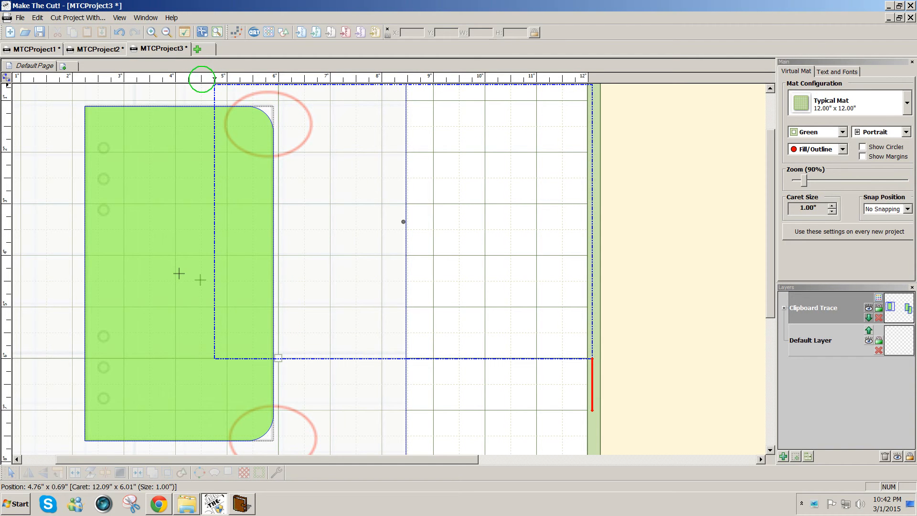
# Add a generic Circle from the basic shapes library to the empty area beside the mat.
pyautogui.moveTo(203, 79); pyautogui.dragTo(630, 261)
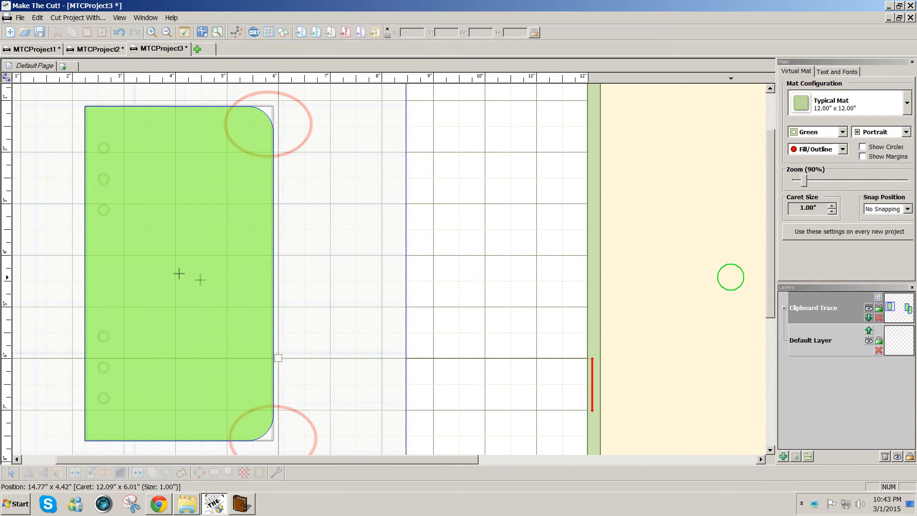
pyautogui.moveTo(768, 284); pyautogui.dragTo(769, 281)
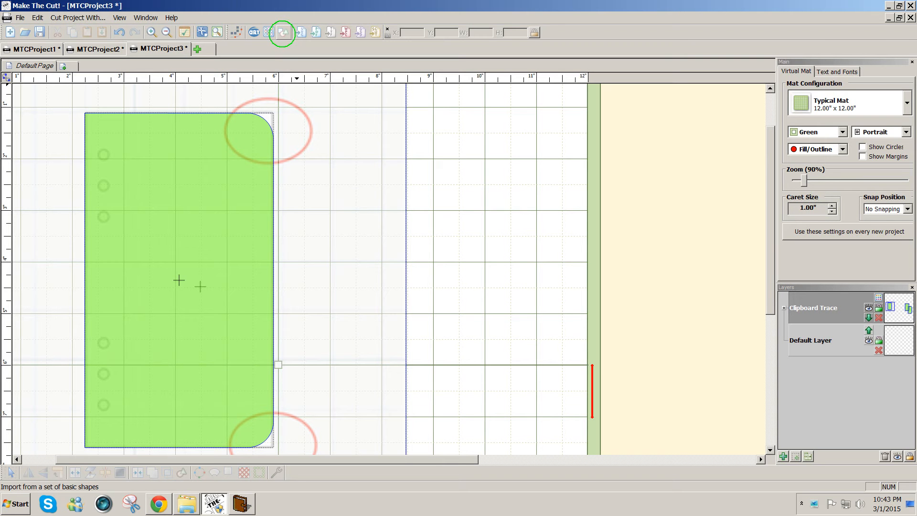
pyautogui.click(283, 32)
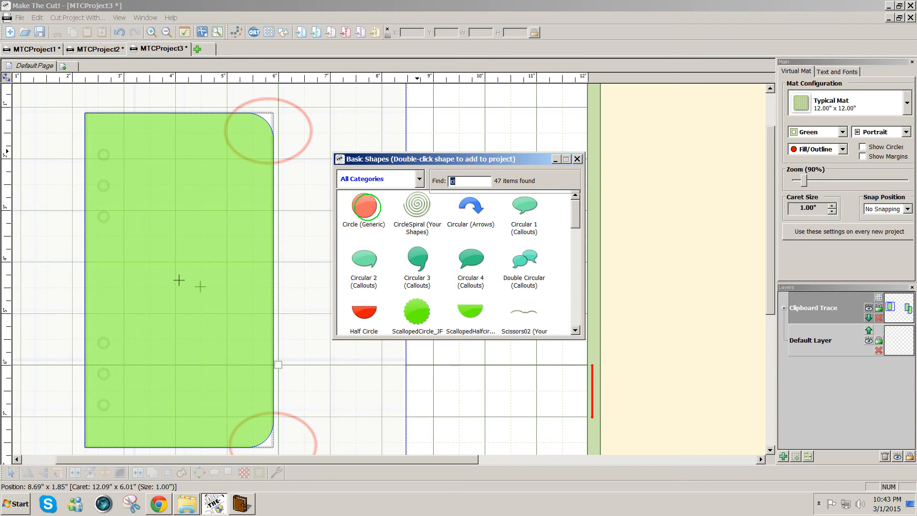
pyautogui.doubleClick(366, 206)
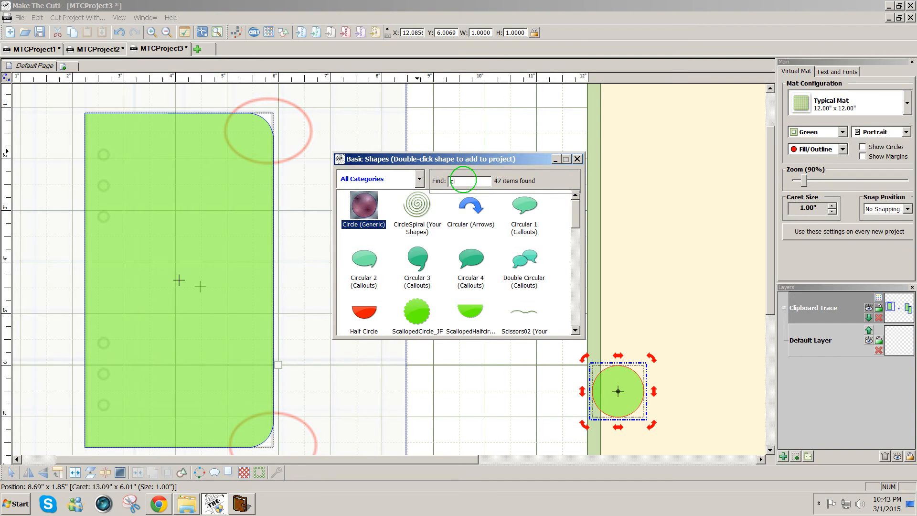
# Search the basic shapes for "rec" and add a generic Rounded Rectangle and a polygon Rectangle to the project.
pyautogui.moveTo(463, 180); pyautogui.dragTo(444, 182)
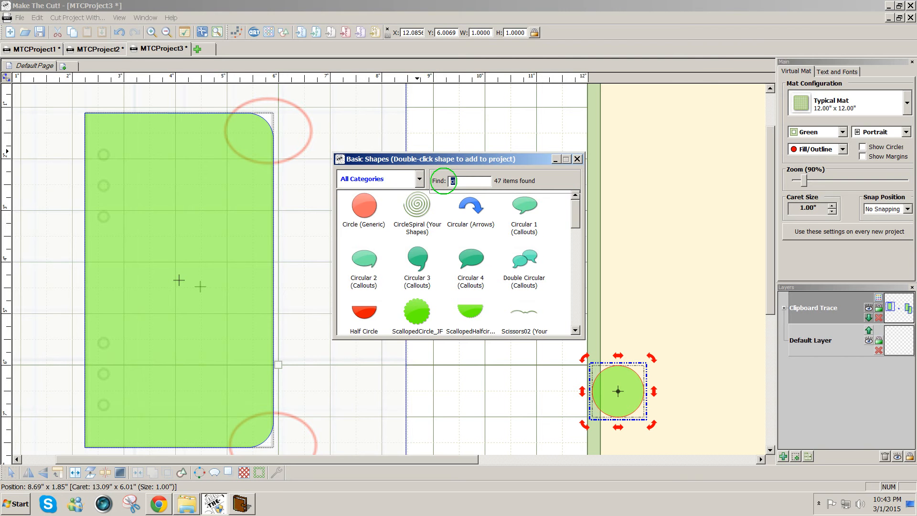
pyautogui.write('red')
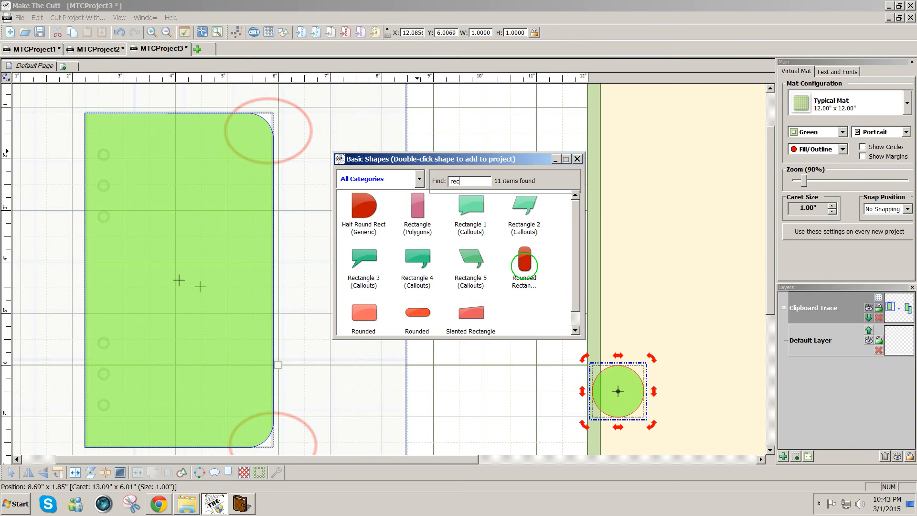
pyautogui.doubleClick(525, 263)
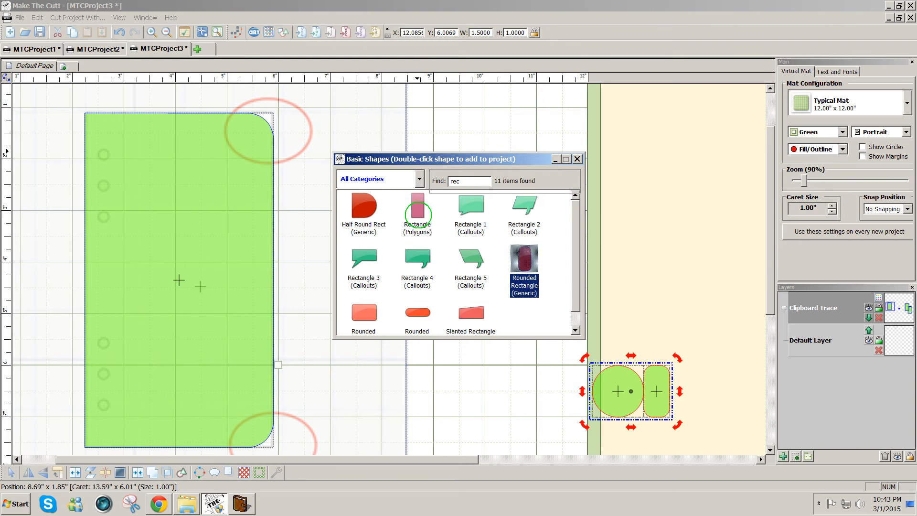
pyautogui.doubleClick(417, 213)
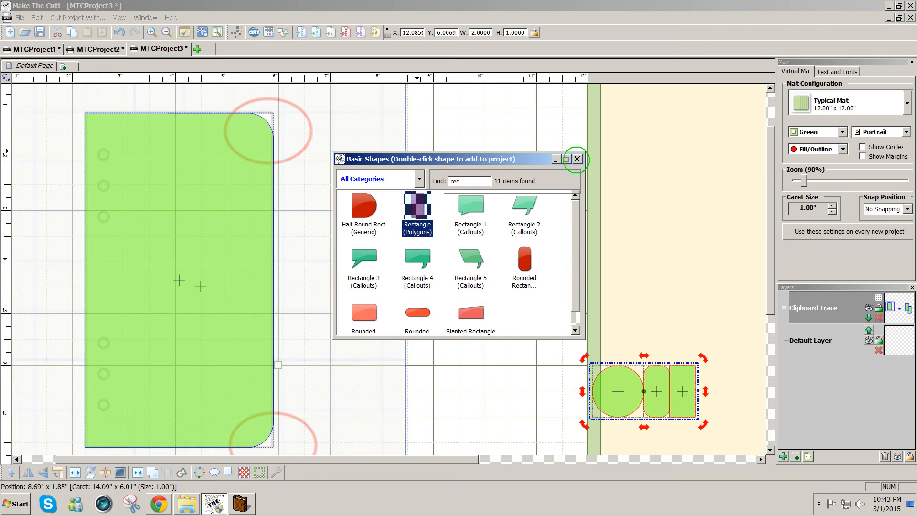
pyautogui.click(577, 159)
pyautogui.click(678, 244)
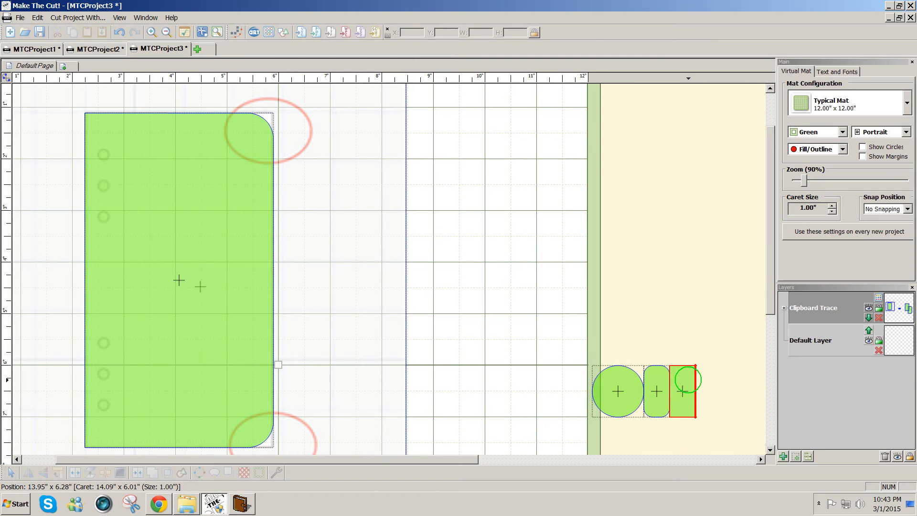
# Place the rounded rectangle on the page template's upper-left corner and stretch it to about 3.65 × 6.48 inches to cover the page.
pyautogui.moveTo(683, 392); pyautogui.dragTo(98, 139)
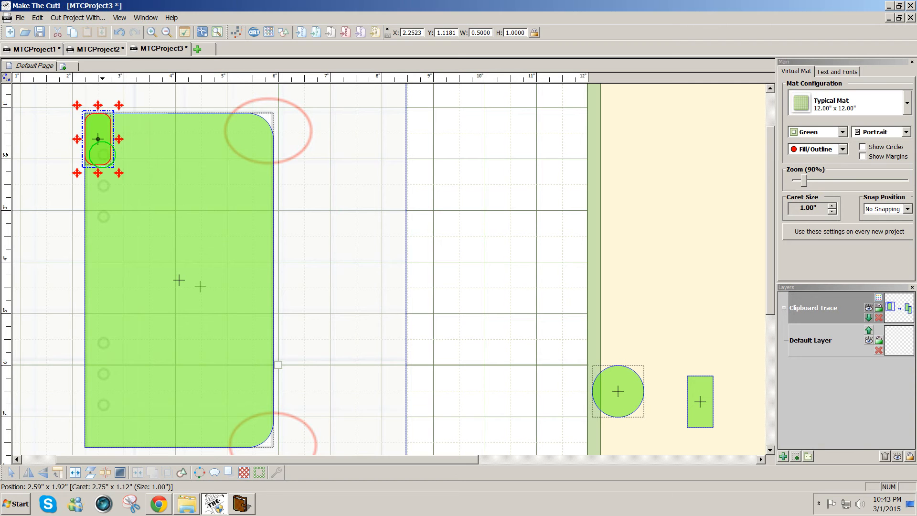
pyautogui.moveTo(119, 175); pyautogui.dragTo(282, 336)
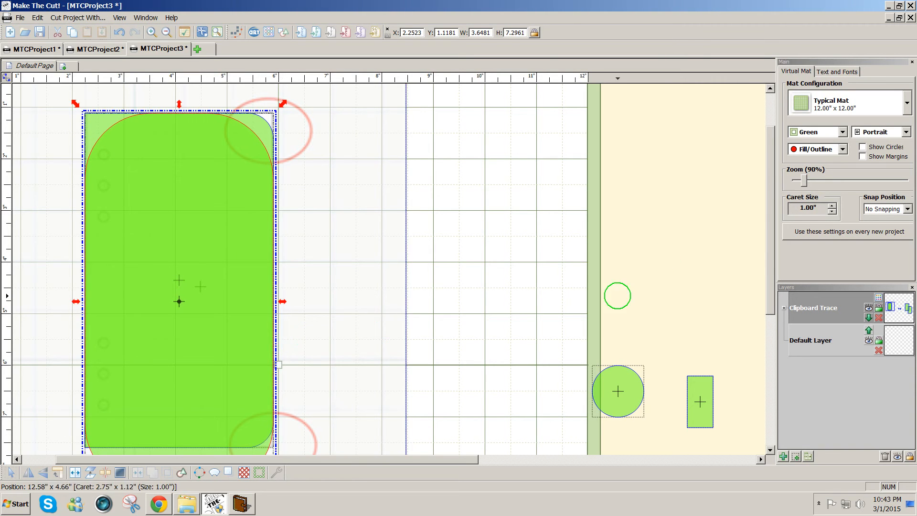
pyautogui.moveTo(769, 268); pyautogui.dragTo(762, 298)
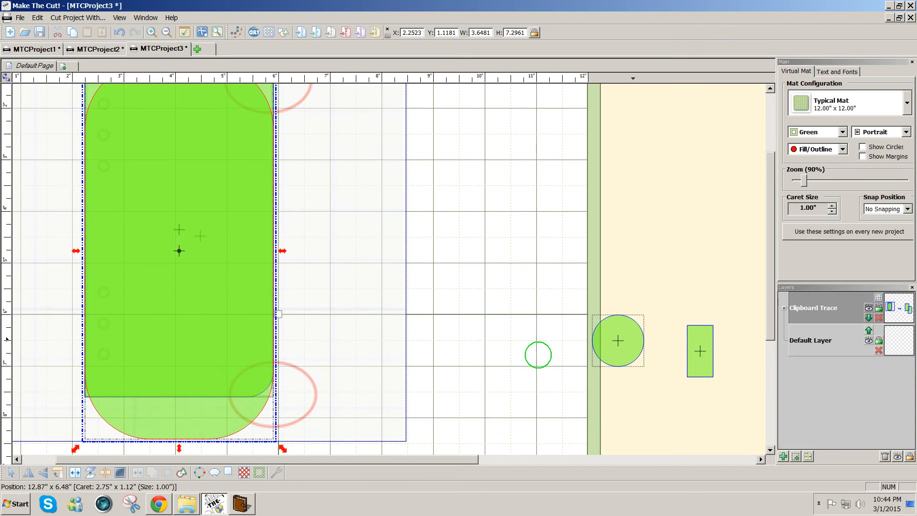
pyautogui.moveTo(177, 449); pyautogui.dragTo(174, 407)
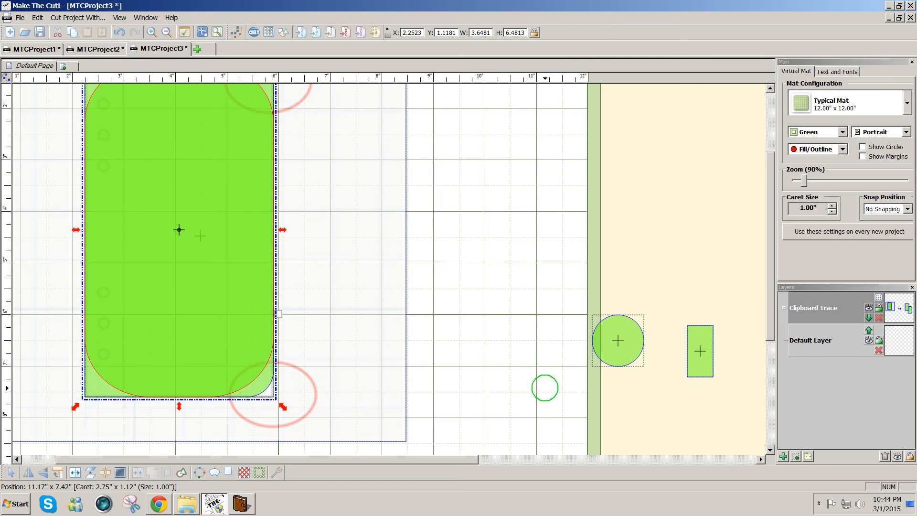
# Put a copy of the small rectangle over the page's left side and stretch it to about 1.62 × 6.46 inches.
pyautogui.scroll(3, 766, 336)
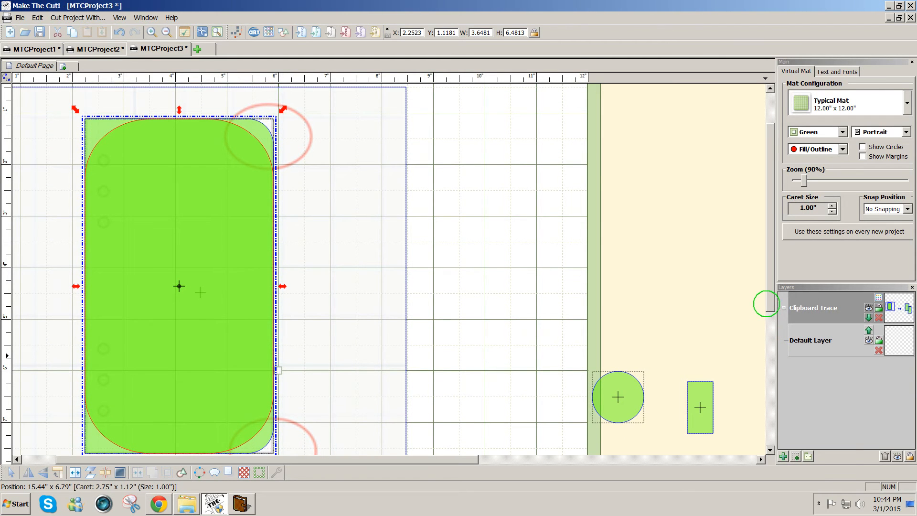
pyautogui.moveTo(767, 304)
pyautogui.mouseDown()
pyautogui.moveTo(762, 320)
pyautogui.moveTo(765, 313)
pyautogui.mouseUp()
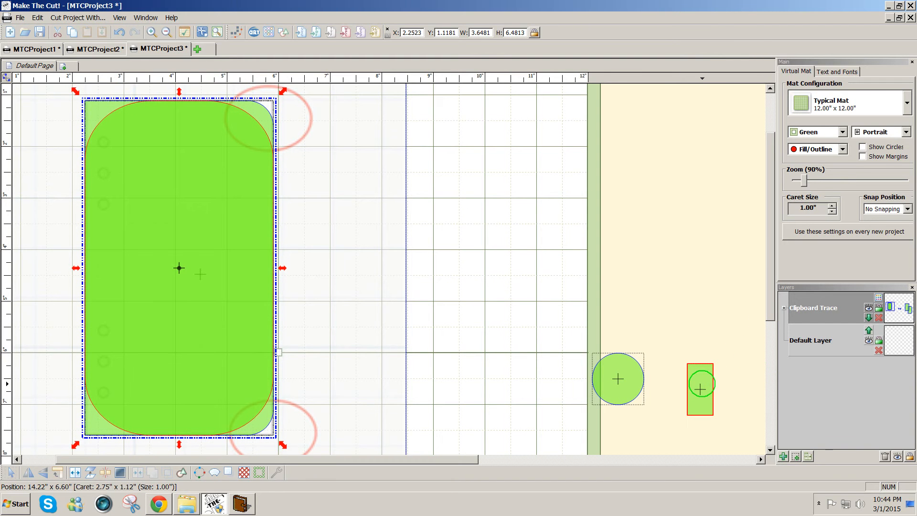
pyautogui.click(700, 389)
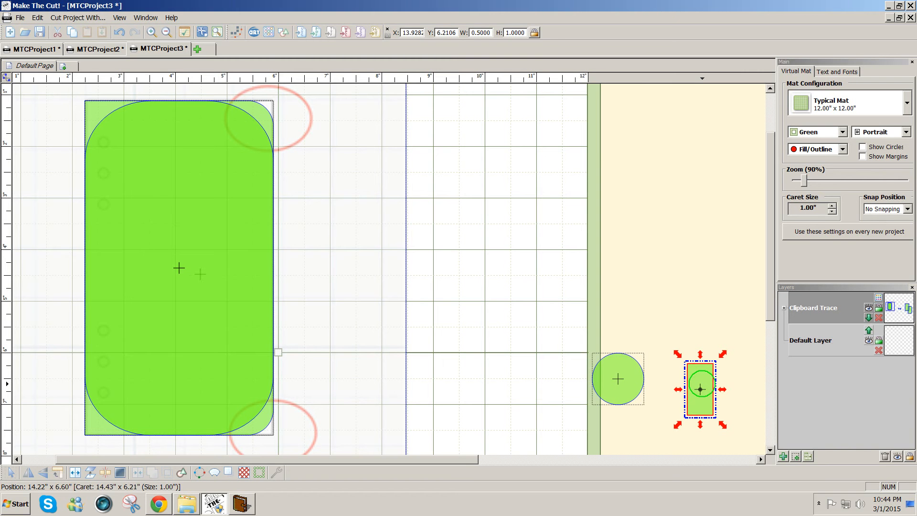
pyautogui.moveTo(701, 389); pyautogui.dragTo(225, 141)
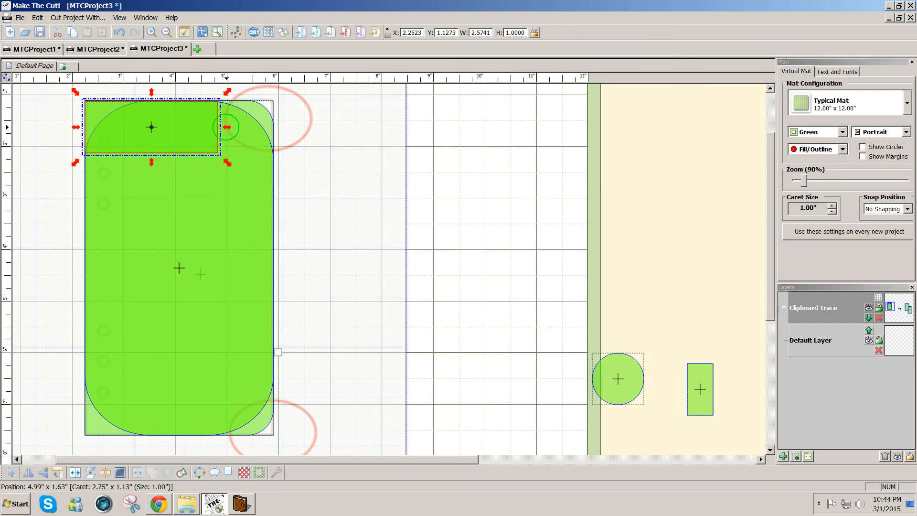
pyautogui.moveTo(227, 127); pyautogui.dragTo(178, 127)
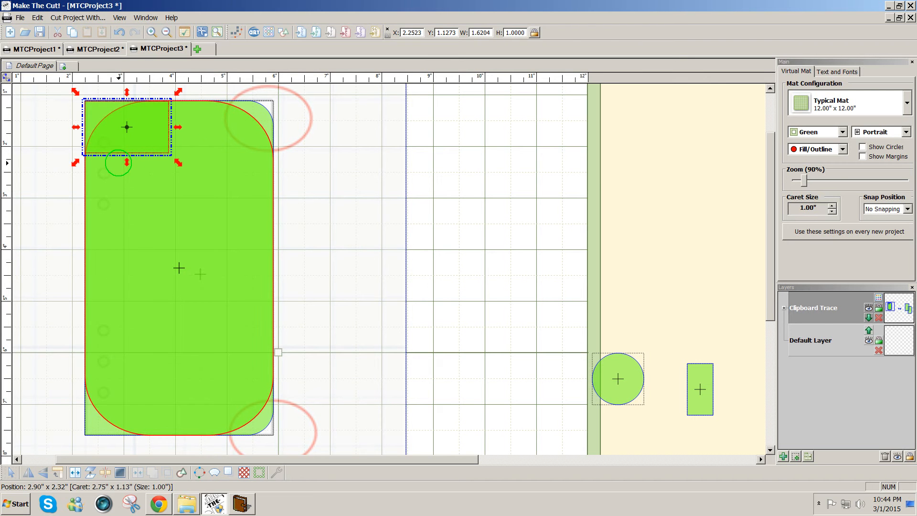
pyautogui.moveTo(126, 163); pyautogui.dragTo(124, 442)
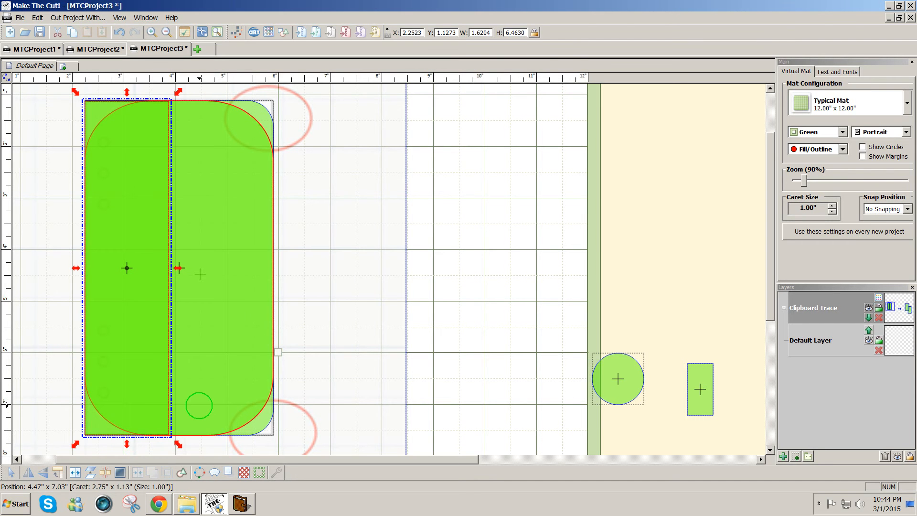
# Join the stretched rectangle with the rounded rectangle and move the joined shape to the right of the original page.
pyautogui.keyDown('shift'); pyautogui.click(199, 406); pyautogui.keyUp('shift')
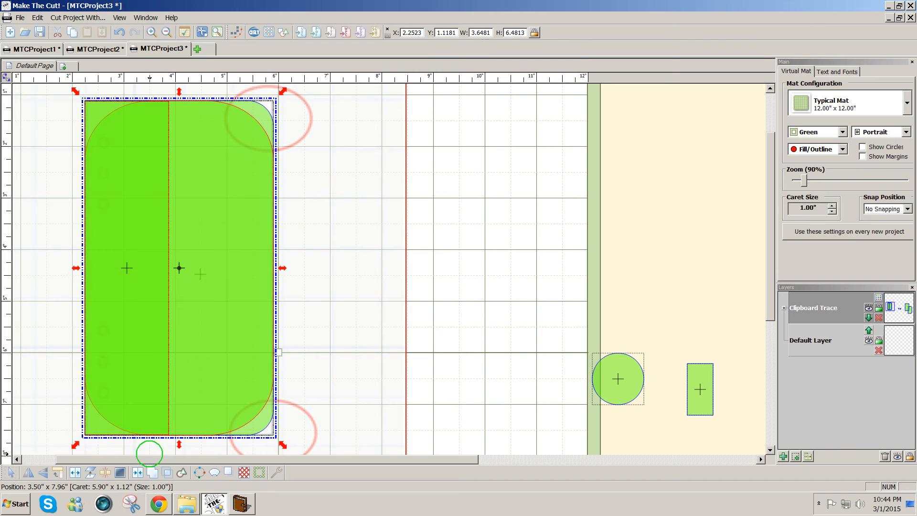
pyautogui.click(151, 472)
pyautogui.moveTo(164, 389); pyautogui.dragTo(420, 383)
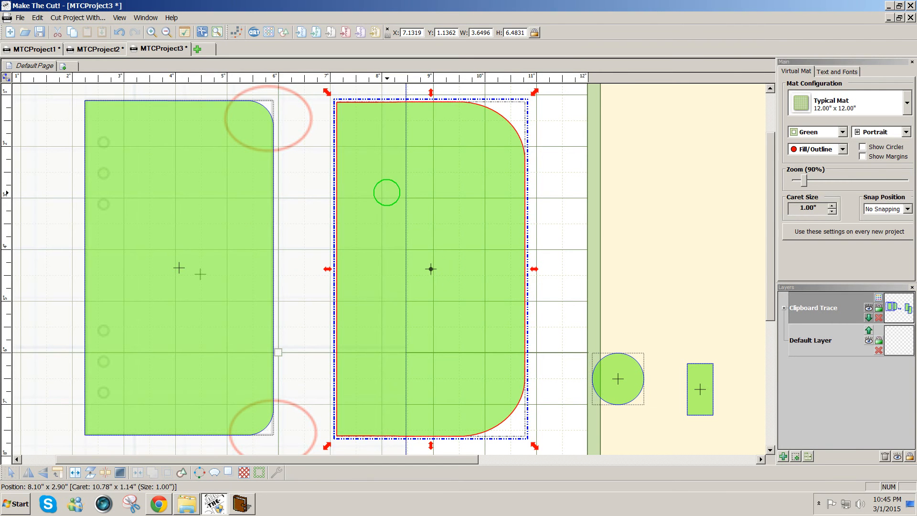
# Move the joined shape and the original page shape off the mat, leaving the traced template uncovered.
pyautogui.moveTo(385, 193); pyautogui.dragTo(787, 196)
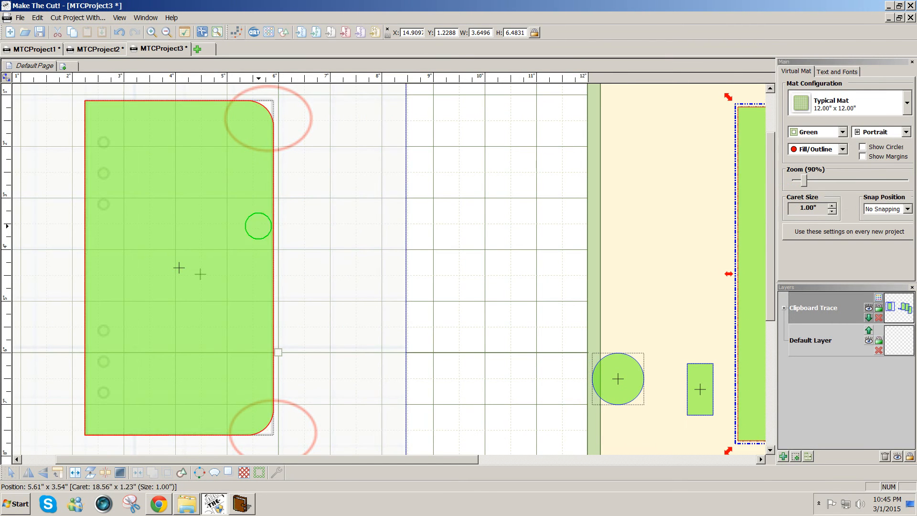
pyautogui.moveTo(253, 228); pyautogui.dragTo(874, 248)
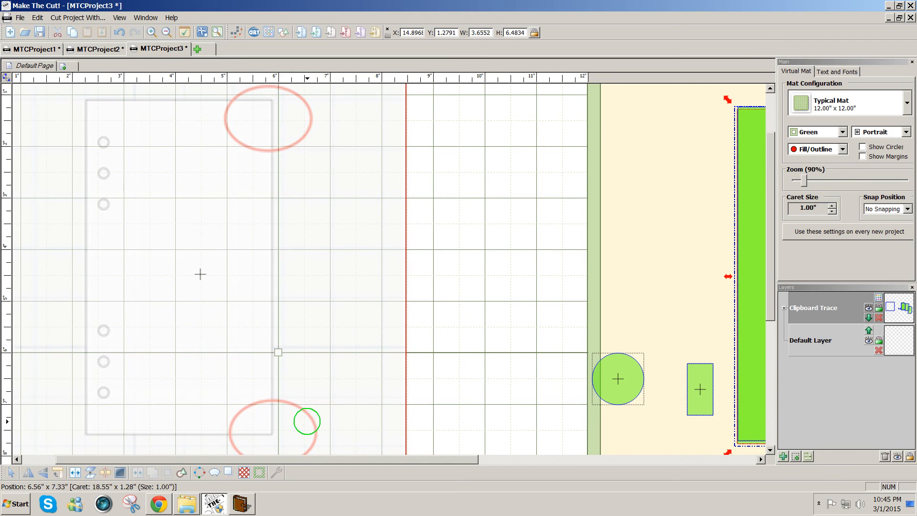
pyautogui.moveTo(757, 340); pyautogui.dragTo(402, 325)
pyautogui.moveTo(756, 310); pyautogui.dragTo(732, 314)
pyautogui.moveTo(451, 293); pyautogui.dragTo(777, 309)
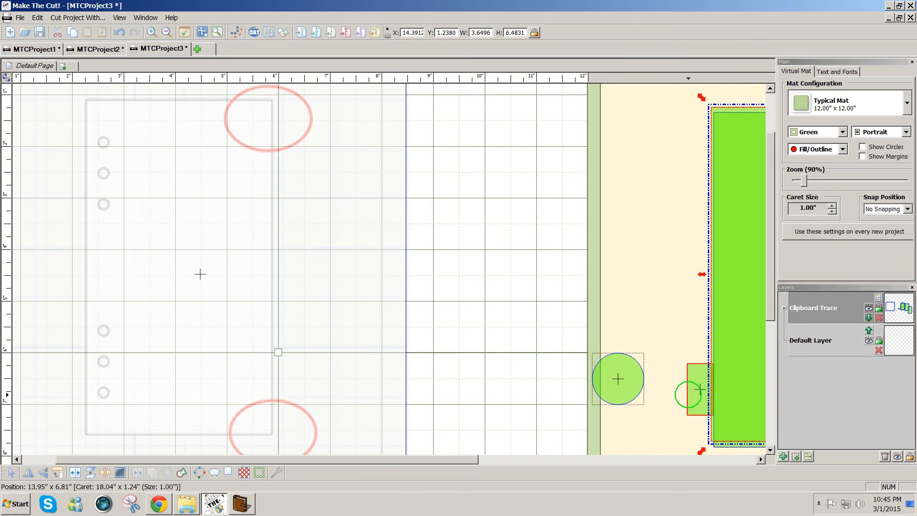
# Move the circle and the small rectangle onto the mat's blank area and place a duplicate below each one.
pyautogui.moveTo(699, 390); pyautogui.dragTo(634, 279)
pyautogui.moveTo(618, 379); pyautogui.dragTo(494, 233)
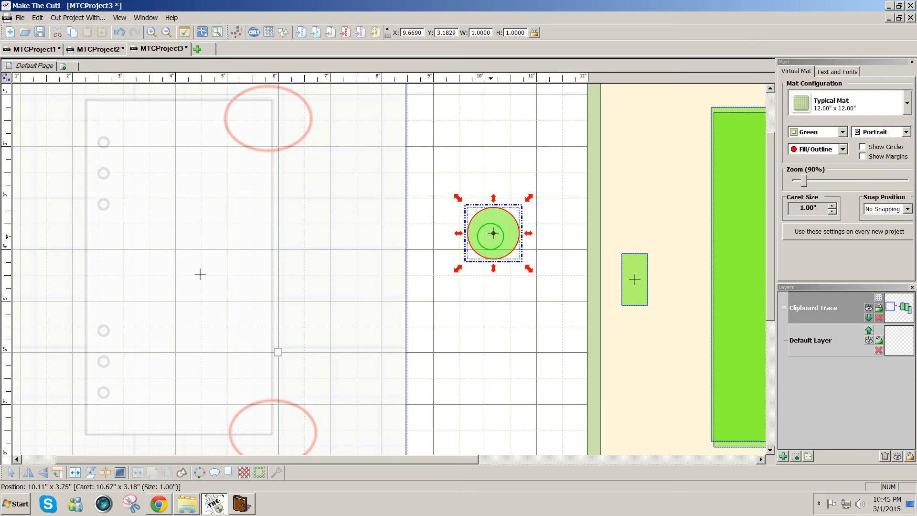
pyautogui.moveTo(491, 237); pyautogui.dragTo(474, 128)
pyautogui.moveTo(491, 296); pyautogui.dragTo(476, 191)
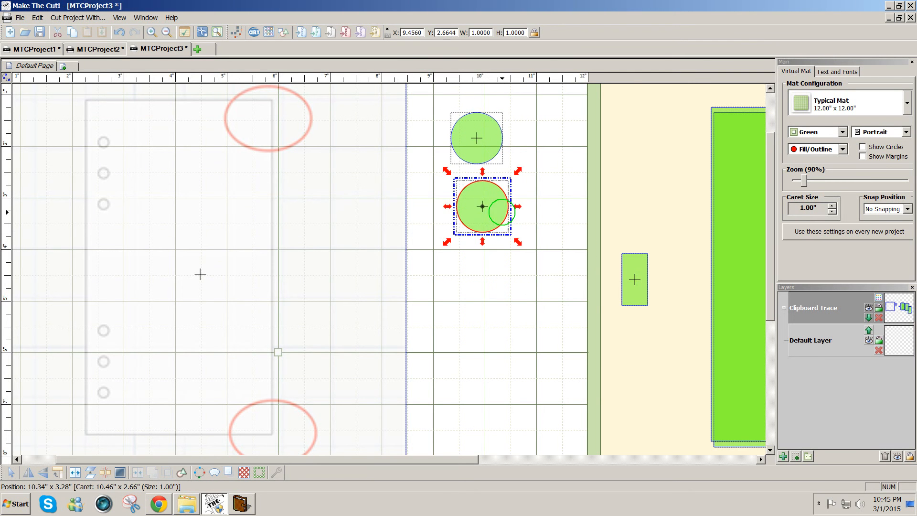
pyautogui.moveTo(632, 260); pyautogui.dragTo(564, 215)
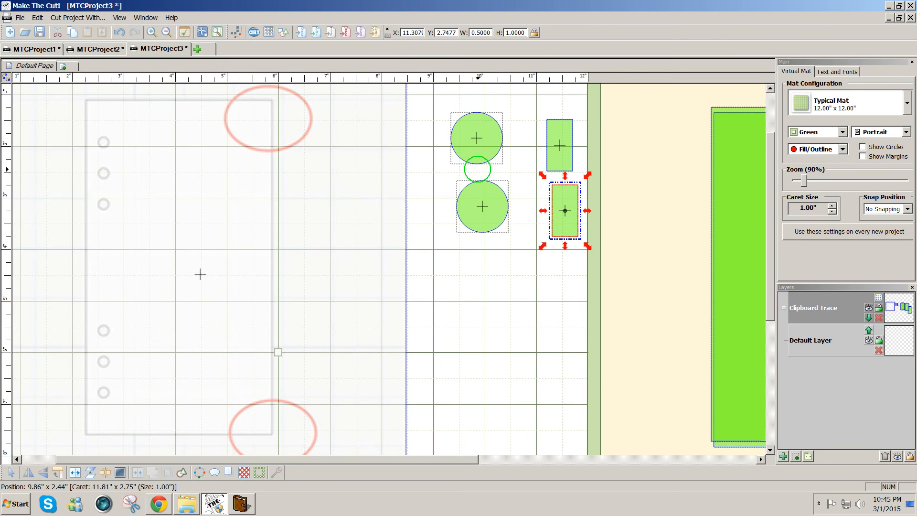
# Place one circle at the page template's upper-right corner and the other at its lower-right corner.
pyautogui.moveTo(475, 140); pyautogui.dragTo(245, 128)
pyautogui.moveTo(481, 197)
pyautogui.mouseDown()
pyautogui.moveTo(259, 308)
pyautogui.moveTo(234, 385)
pyautogui.moveTo(247, 402)
pyautogui.mouseUp()
pyautogui.moveTo(348, 124)
pyautogui.mouseDown()
pyautogui.moveTo(322, 196)
pyautogui.moveTo(328, 65)
pyautogui.moveTo(336, 92)
pyautogui.mouseUp()
pyautogui.click(464, 111)
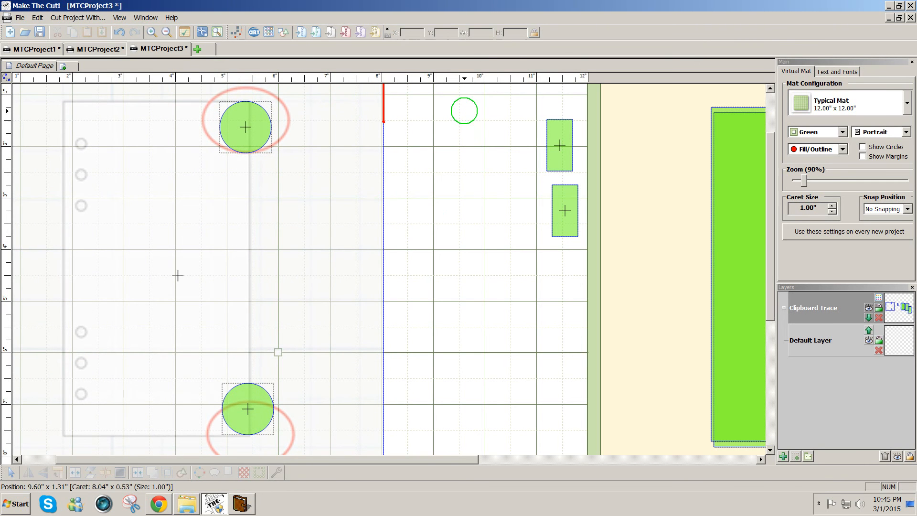
# Right-align the two corner circles and nudge them left to about X 4.43, flush with the template's right edge.
pyautogui.moveTo(457, 91); pyautogui.dragTo(137, 445)
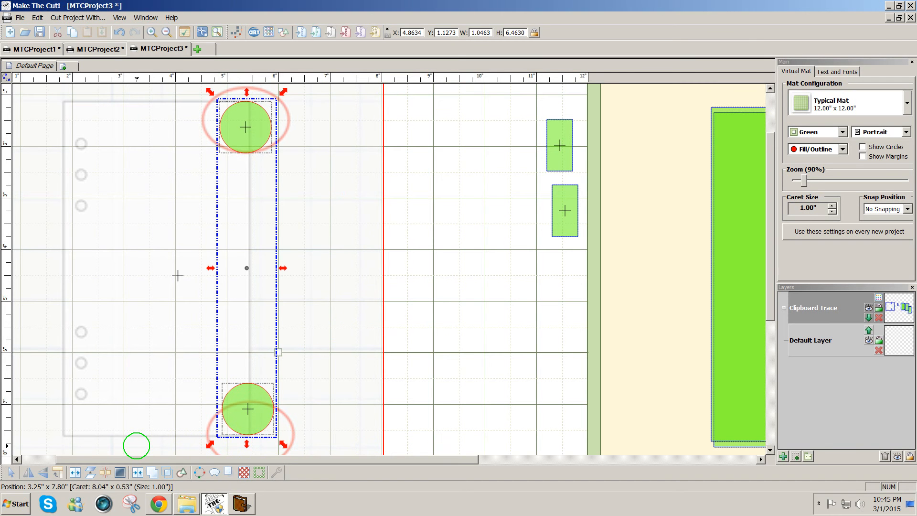
pyautogui.hotkey('alt', 'Right')
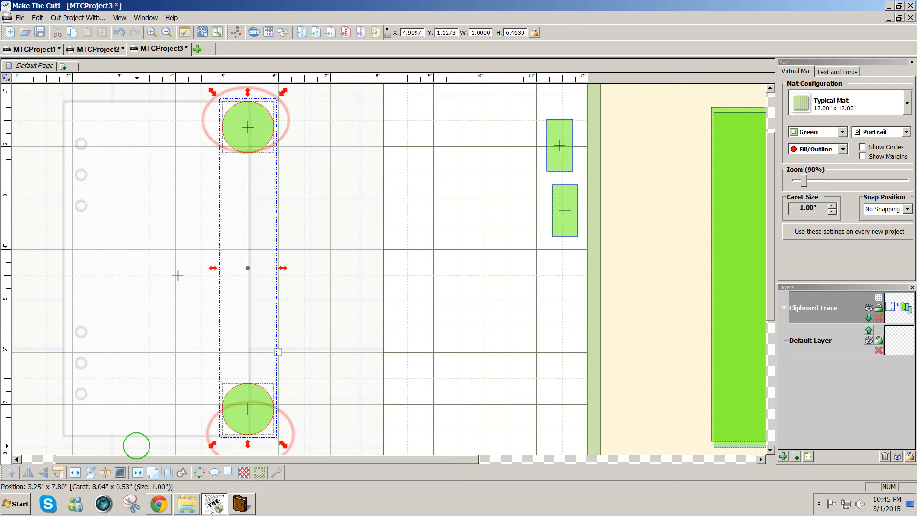
pyautogui.press('Left')
pyautogui.press('Left')
pyautogui.press('Left')
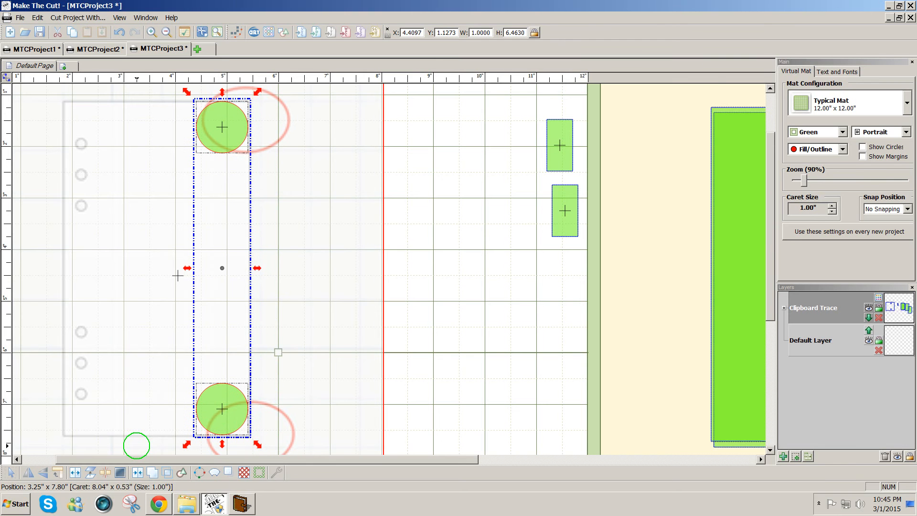
pyautogui.press('Right')
pyautogui.press('Right')
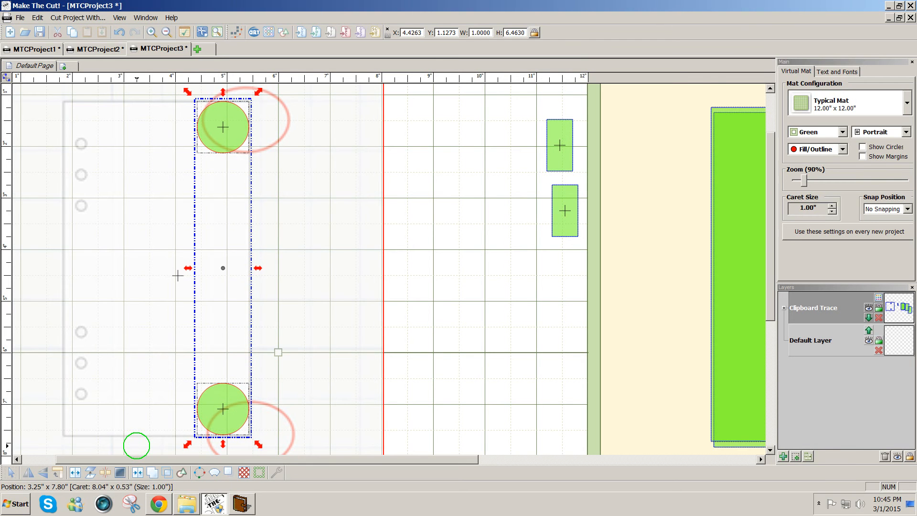
pyautogui.press('Right')
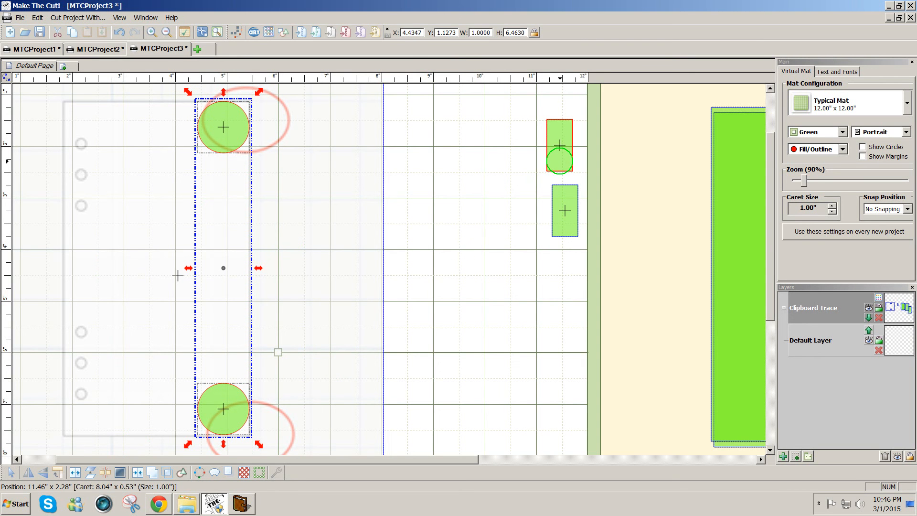
# Place one small rectangle at the template's upper-left corner, level with the upper corner circle.
pyautogui.moveTo(560, 161); pyautogui.dragTo(76, 143)
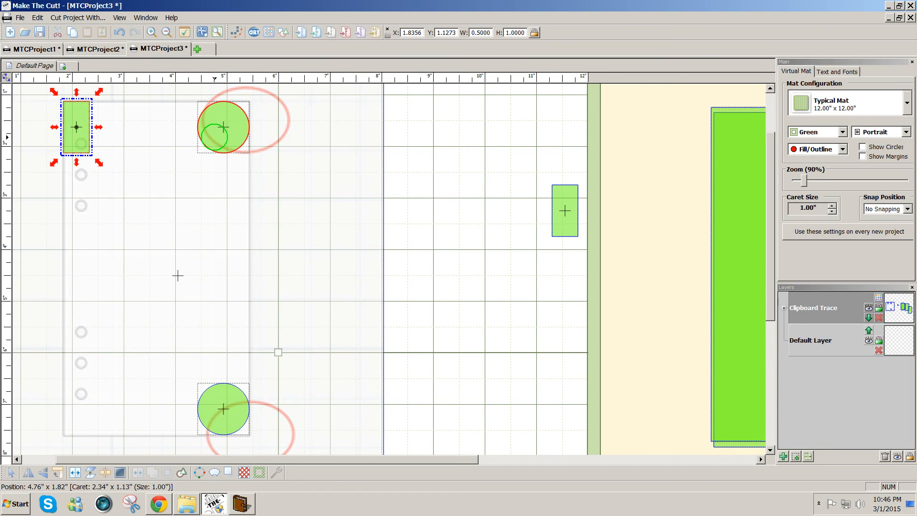
pyautogui.keyDown('shift'); pyautogui.click(214, 137); pyautogui.keyUp('shift')
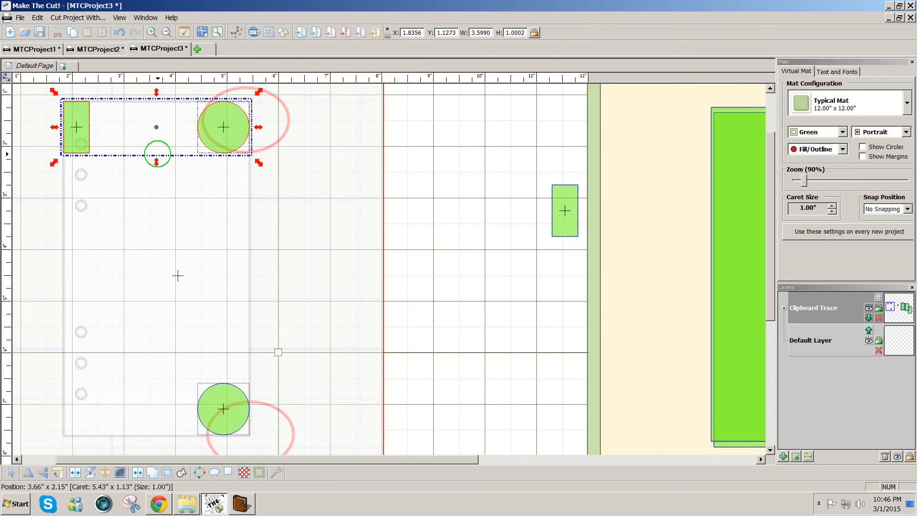
pyautogui.moveTo(156, 162); pyautogui.dragTo(142, 385)
pyautogui.hotkey('ctrl', 'z')
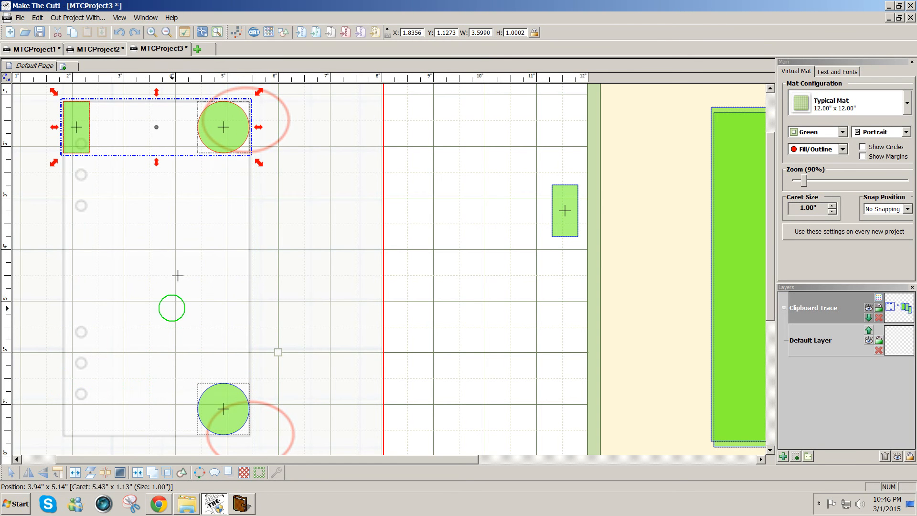
pyautogui.click(403, 249)
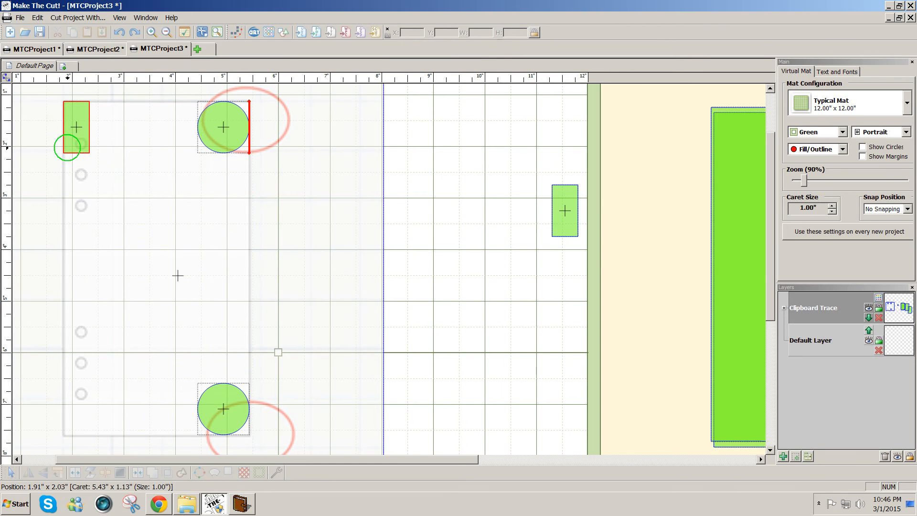
# Stretch the rectangle to about 3.10 by 6.46 inches, covering the template's full height and reaching the corner circles' centres.
pyautogui.click(77, 141)
pyautogui.moveTo(79, 167); pyautogui.dragTo(45, 442)
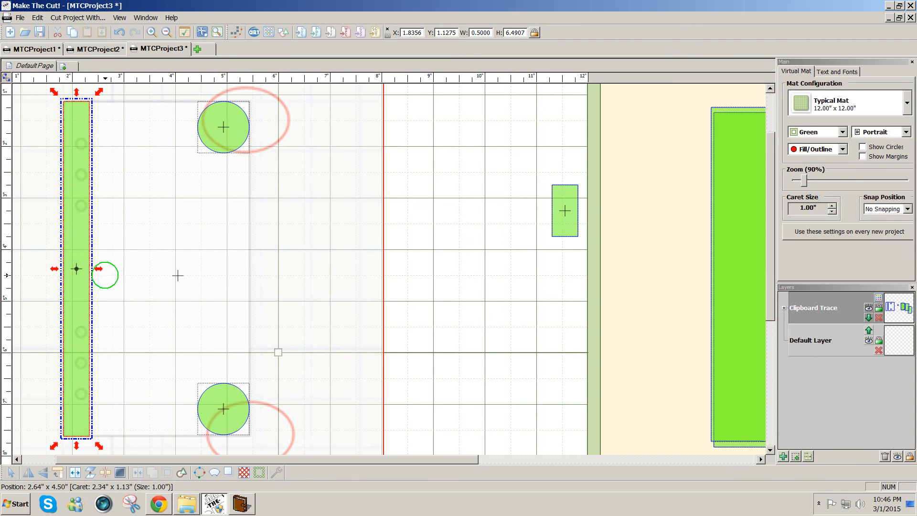
pyautogui.moveTo(98, 269); pyautogui.dragTo(234, 269)
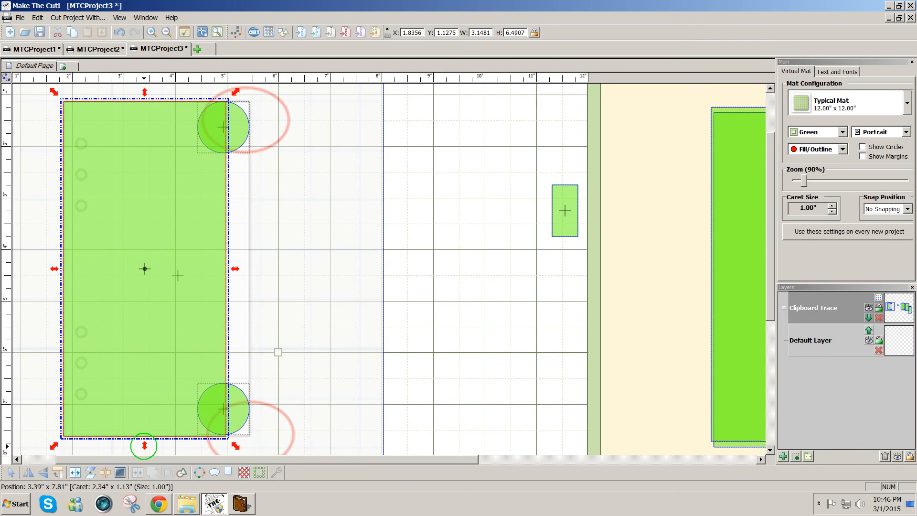
pyautogui.moveTo(143, 446)
pyautogui.mouseDown()
pyautogui.moveTo(151, 436)
pyautogui.moveTo(150, 444)
pyautogui.mouseUp()
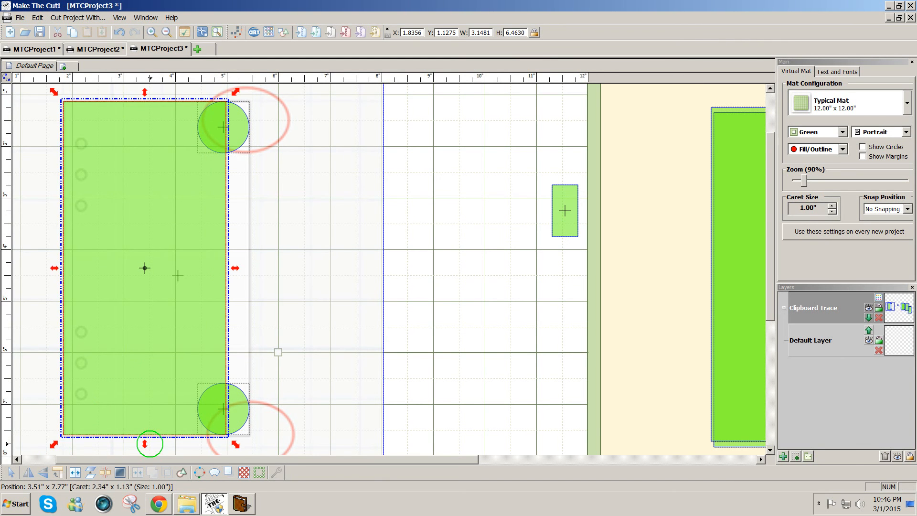
pyautogui.moveTo(235, 269); pyautogui.dragTo(234, 271)
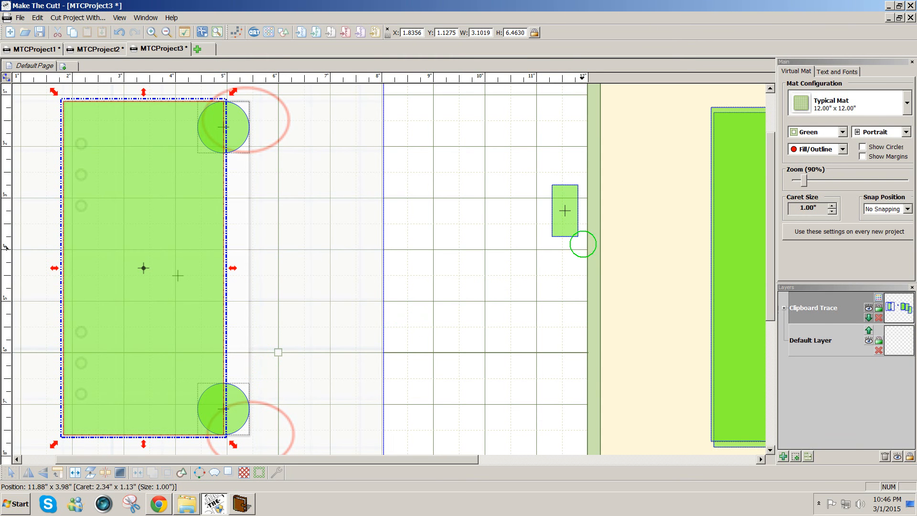
# Place the other small rectangle below the upper circle's centre and right-align it with that circle at the template's right edge.
pyautogui.moveTo(565, 211); pyautogui.dragTo(235, 154)
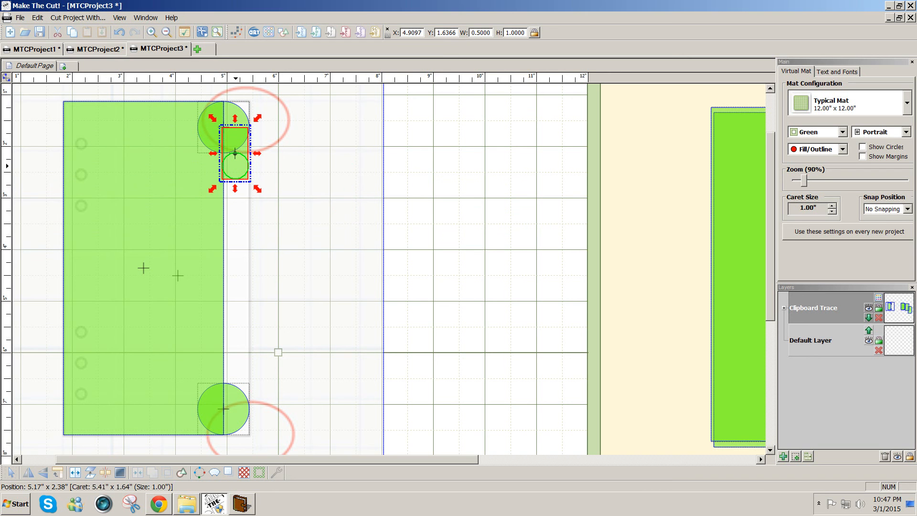
pyautogui.keyDown('shift'); pyautogui.click(237, 113); pyautogui.keyUp('shift')
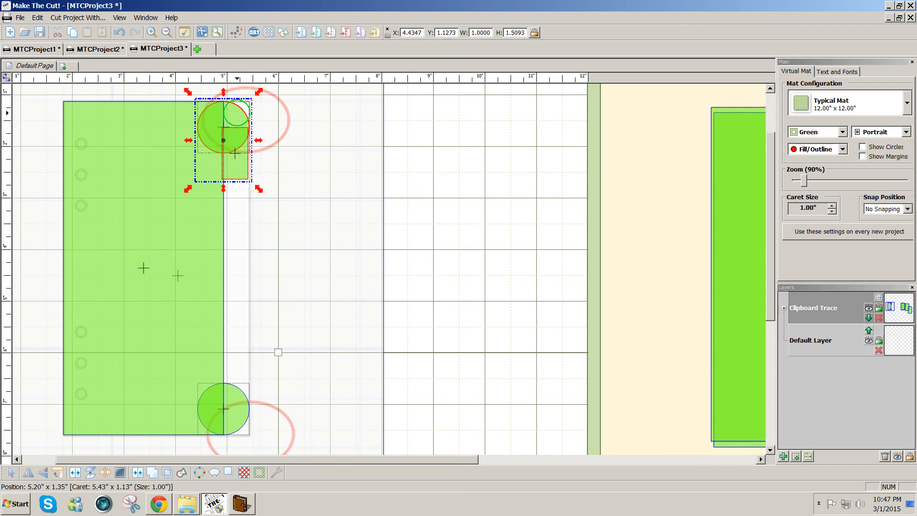
pyautogui.moveTo(235, 153); pyautogui.dragTo(236, 153)
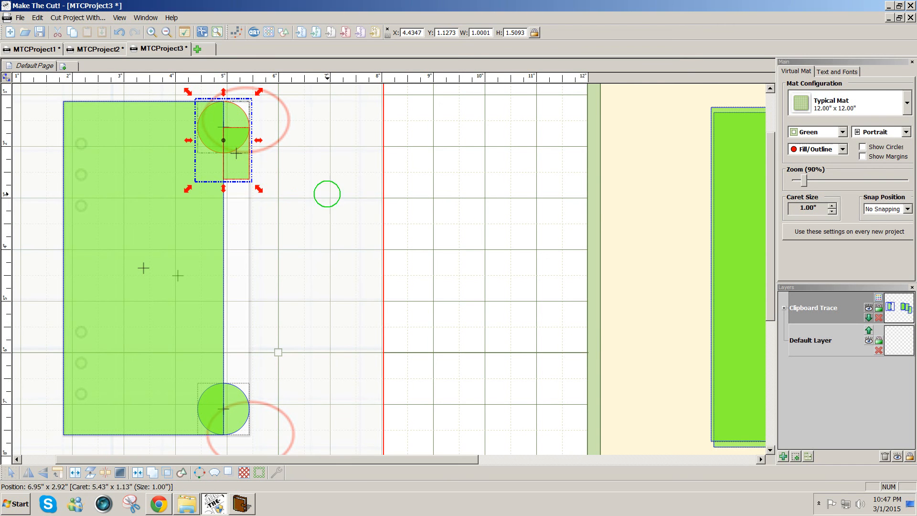
pyautogui.click(618, 226)
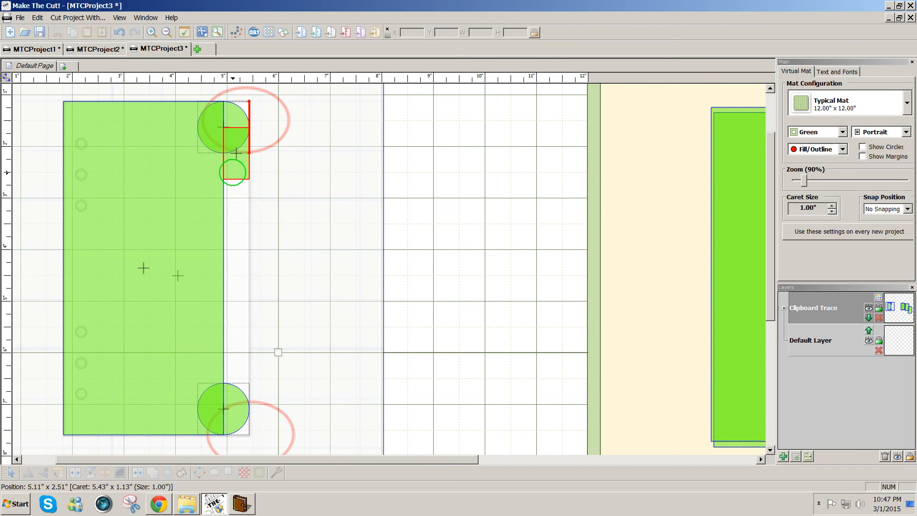
# Widen the second rectangle leftward to about 0.69 inches, nudge it up slightly, and stretch it down to the lower circle's centre.
pyautogui.click(233, 172)
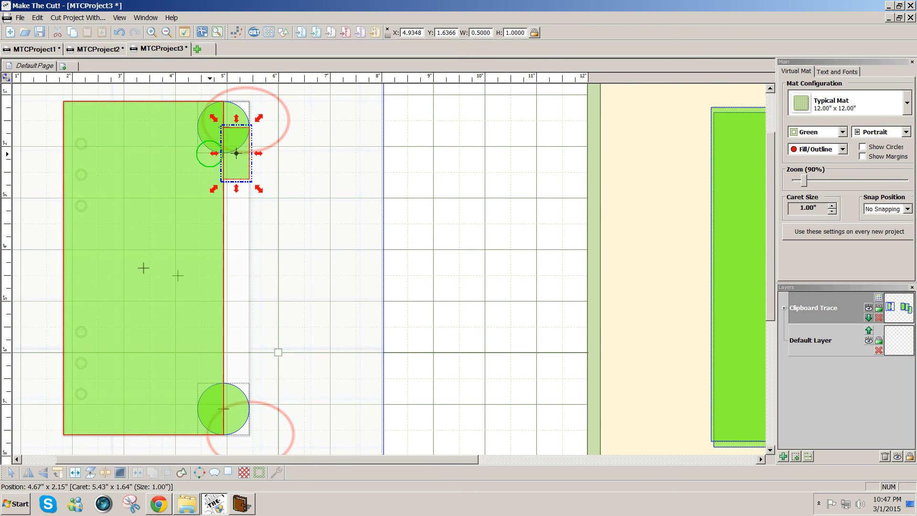
pyautogui.moveTo(214, 153)
pyautogui.mouseDown()
pyautogui.moveTo(194, 153)
pyautogui.moveTo(204, 153)
pyautogui.mouseUp()
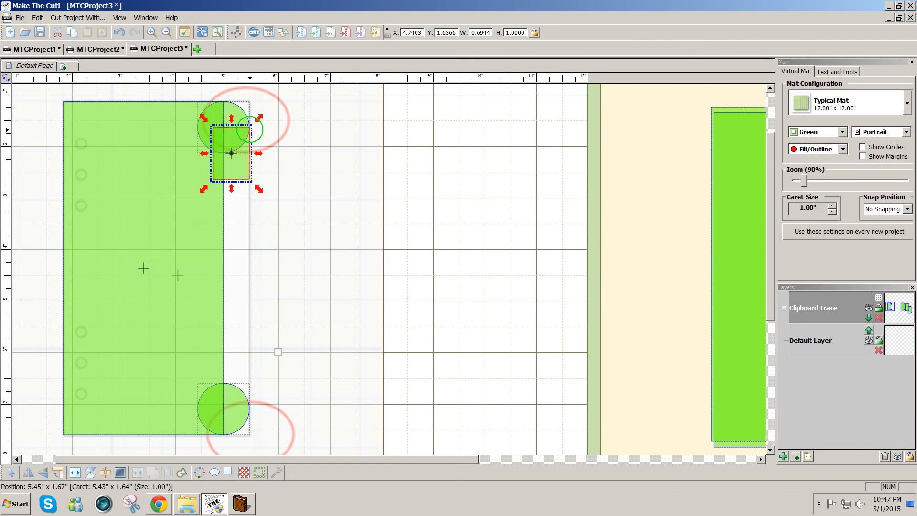
pyautogui.press('Up')
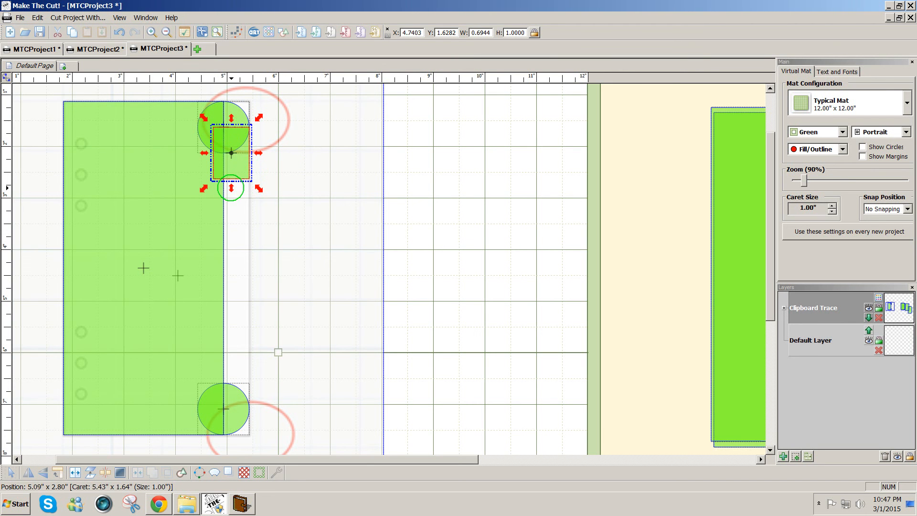
pyautogui.moveTo(232, 188); pyautogui.dragTo(196, 415)
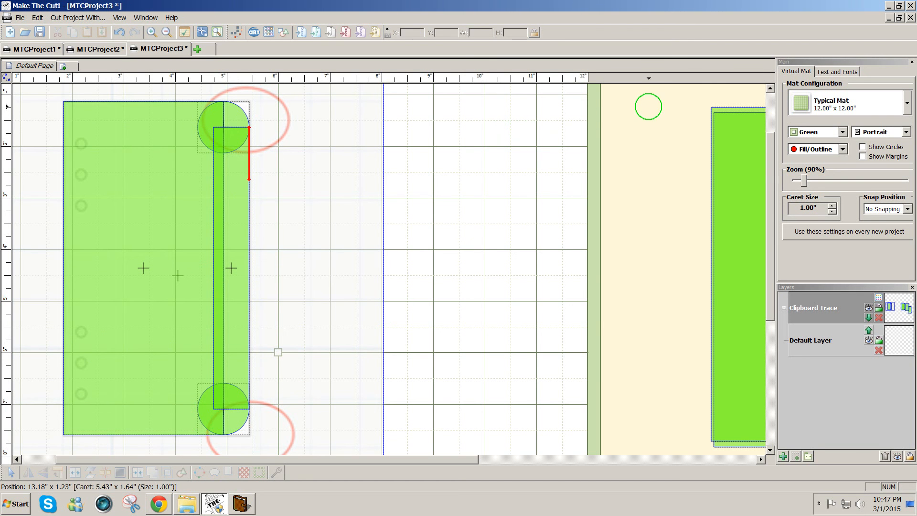
# Weld the two rectangles and two circles into one page shape and check it off the template before placing it back over it.
pyautogui.moveTo(646, 99); pyautogui.dragTo(5, 447)
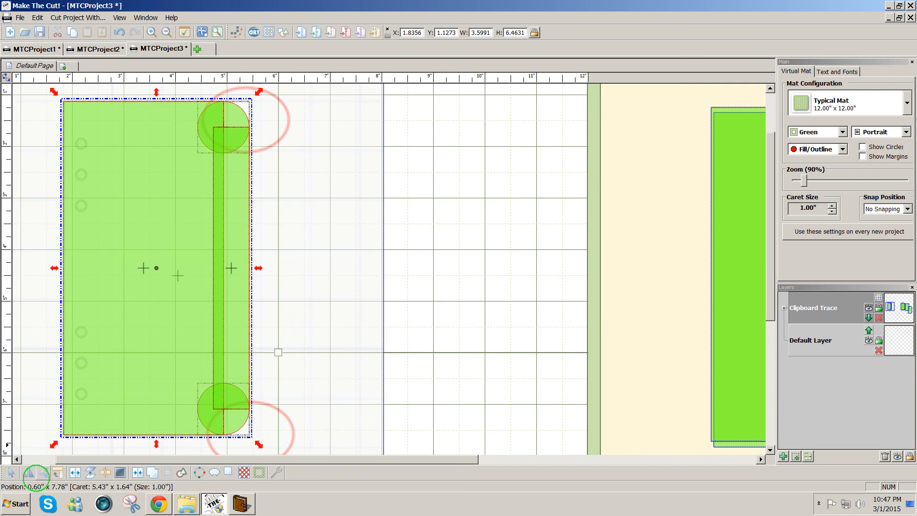
pyautogui.click(138, 473)
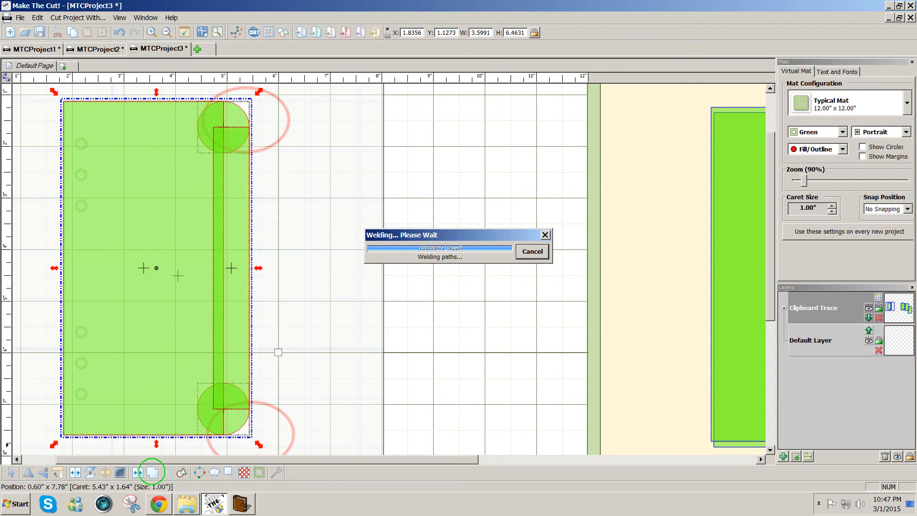
pyautogui.moveTo(148, 340); pyautogui.dragTo(425, 339)
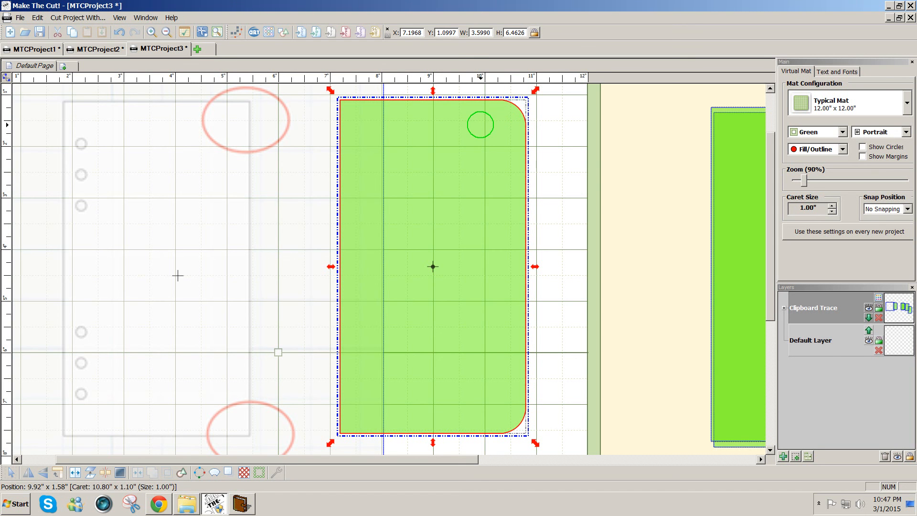
pyautogui.moveTo(473, 123); pyautogui.dragTo(204, 127)
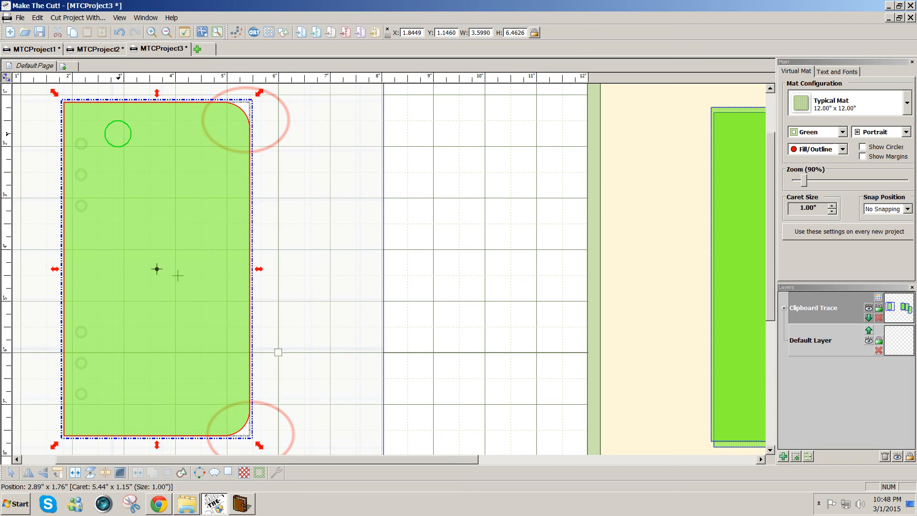
pyautogui.click(476, 146)
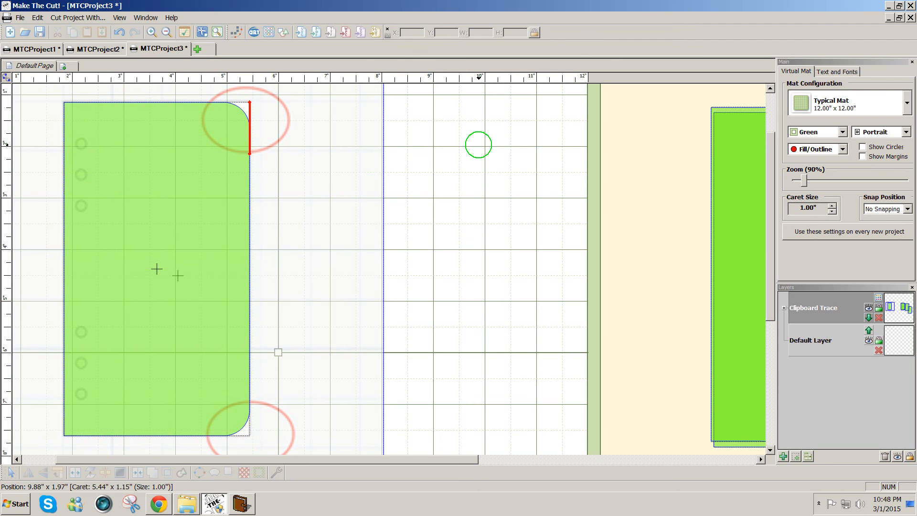
# Add a Circle (Generic) basic shape, shrink it to about 0.19 inches, and place copies over the template's six punch holes.
pyautogui.click(282, 33)
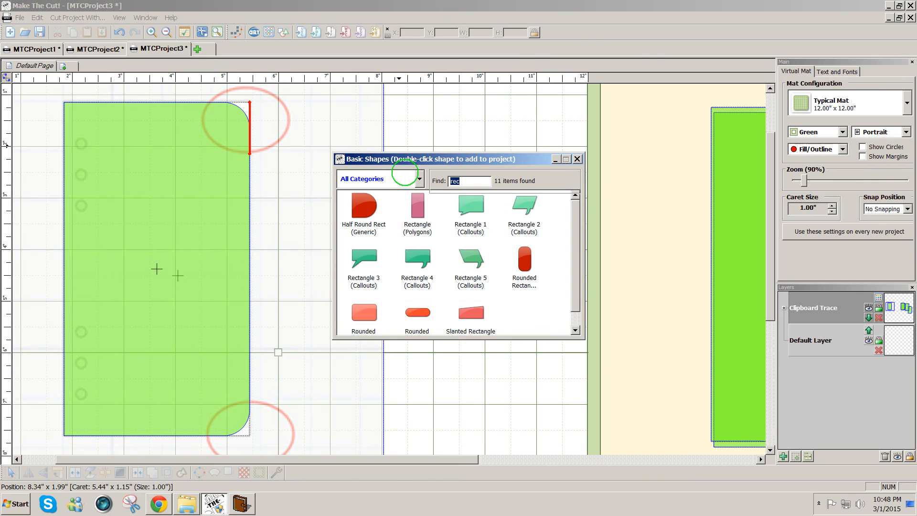
pyautogui.write('ci')
pyautogui.doubleClick(362, 223)
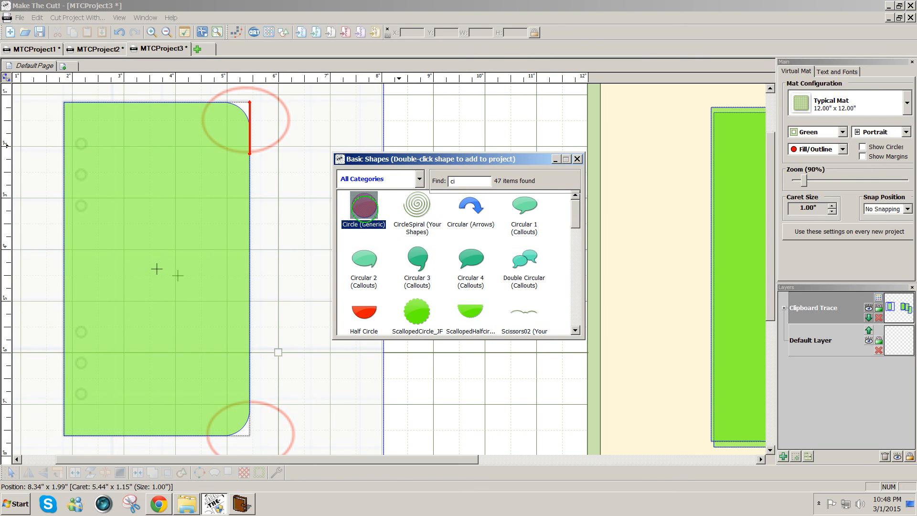
pyautogui.click(577, 159)
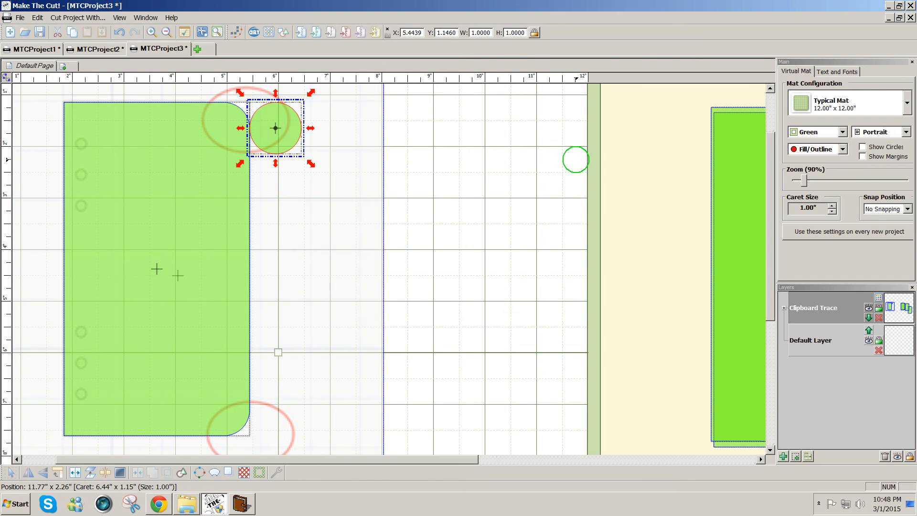
pyautogui.moveTo(296, 141); pyautogui.dragTo(79, 394)
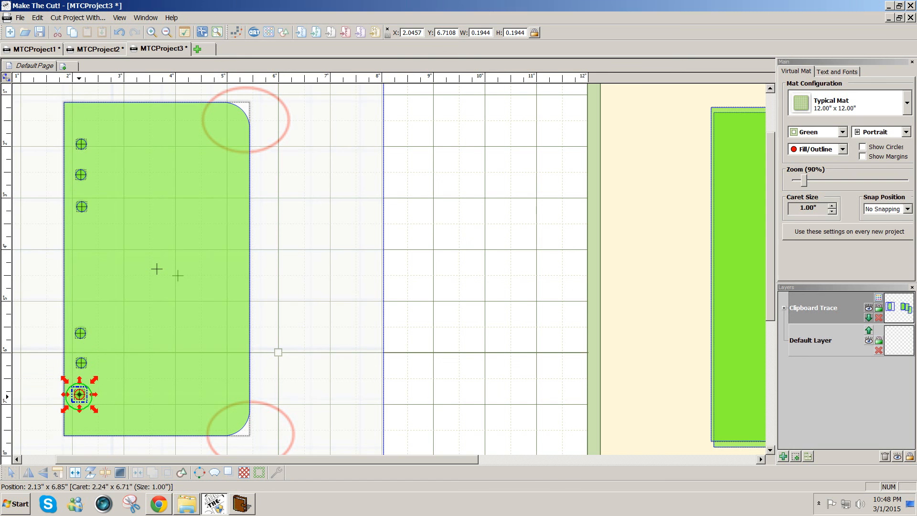
# Select the six hole circles and align them on a common vertical centre line.
pyautogui.scroll(2, 459, 231)
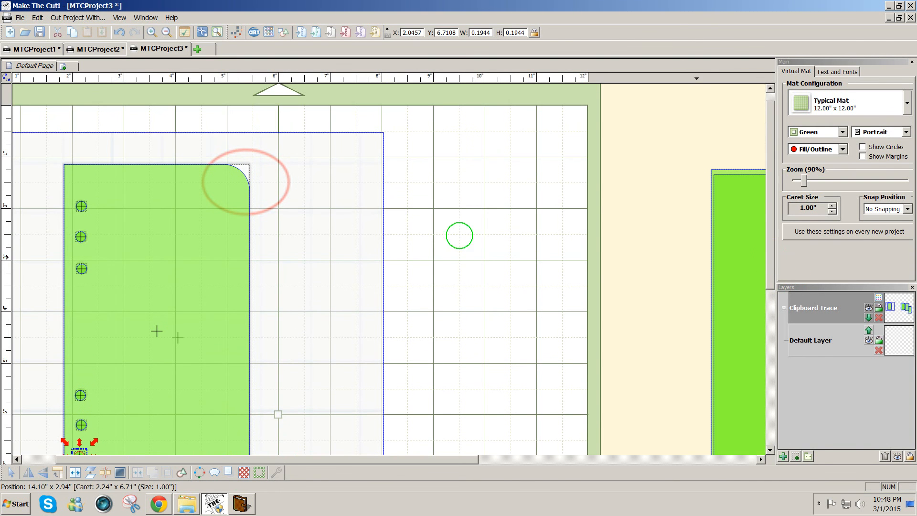
pyautogui.moveTo(48, 103); pyautogui.dragTo(96, 454)
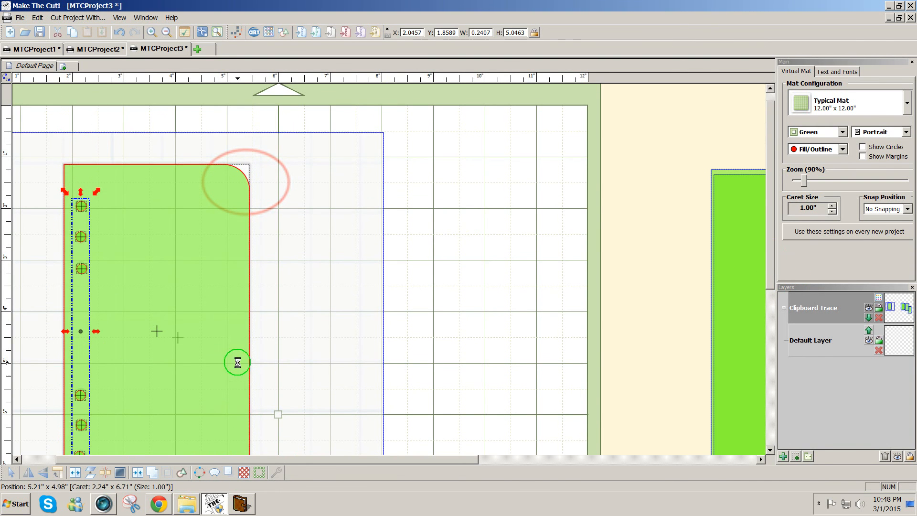
pyautogui.moveTo(773, 232); pyautogui.dragTo(769, 266)
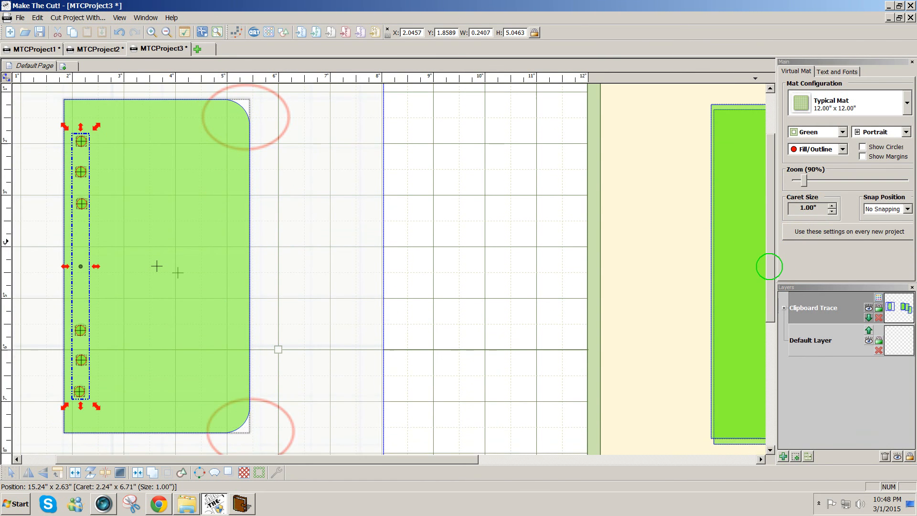
pyautogui.press('v')
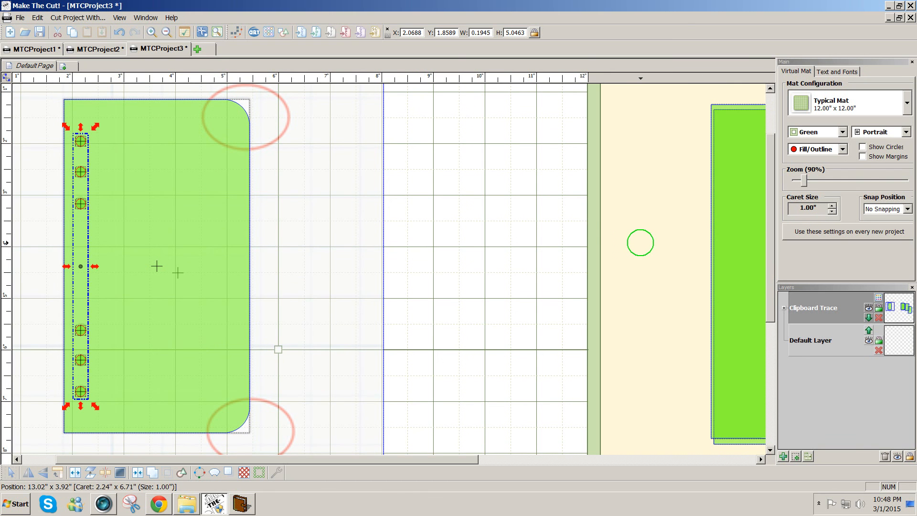
pyautogui.press('Escape')
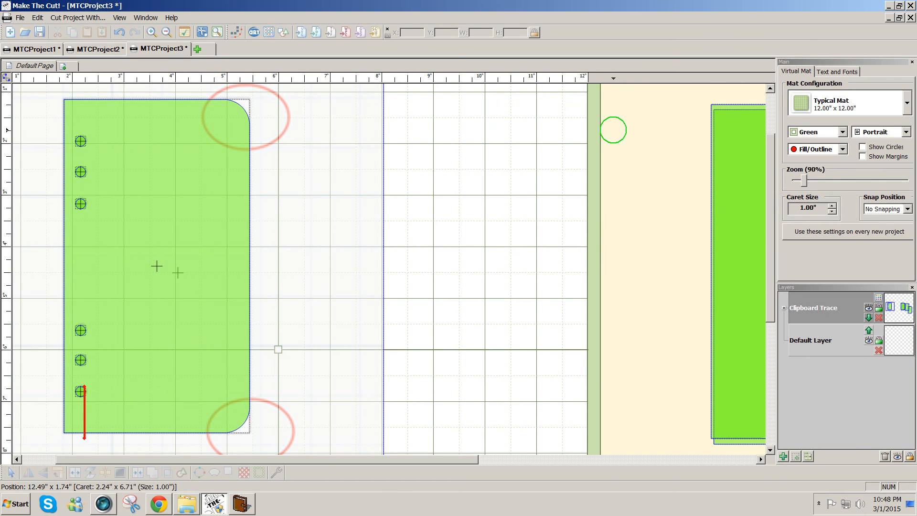
# Join the hole circles with the page shape to cut the holes out and move the finished page off the template.
pyautogui.moveTo(560, 444); pyautogui.dragTo(30, 72)
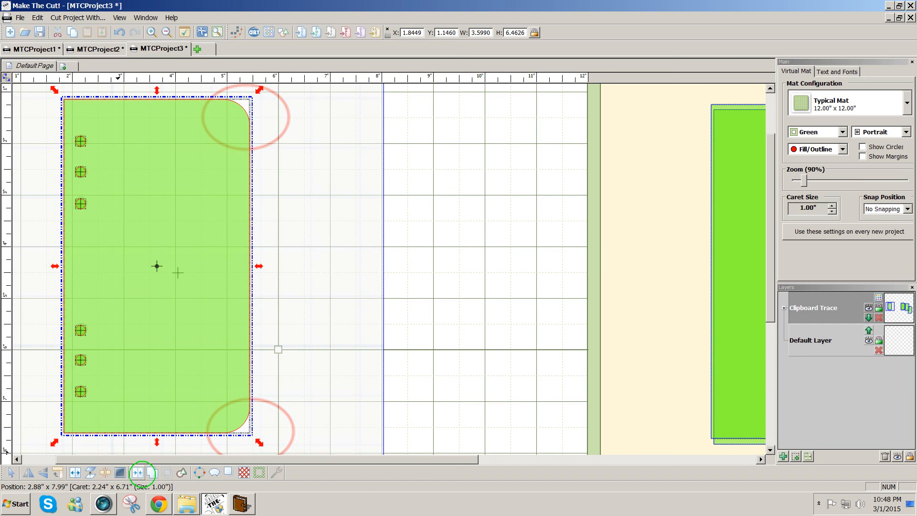
pyautogui.click(138, 473)
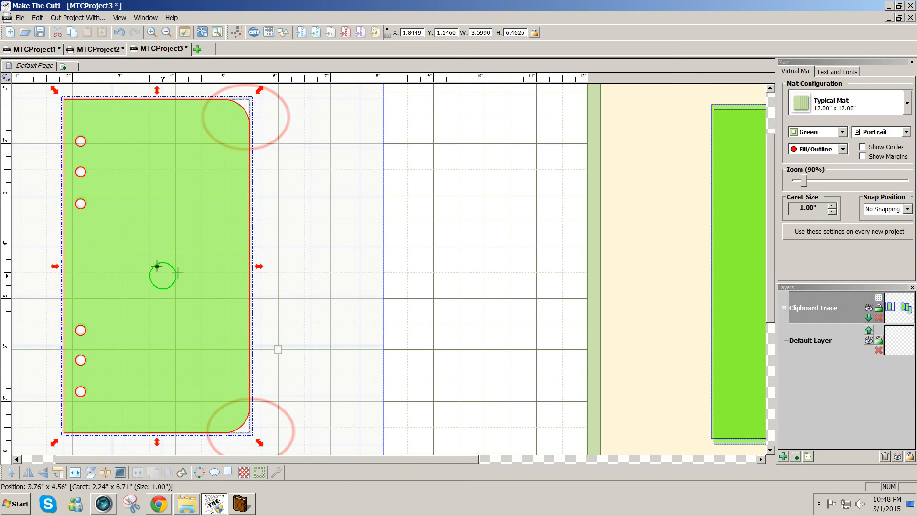
pyautogui.moveTo(157, 266); pyautogui.dragTo(447, 270)
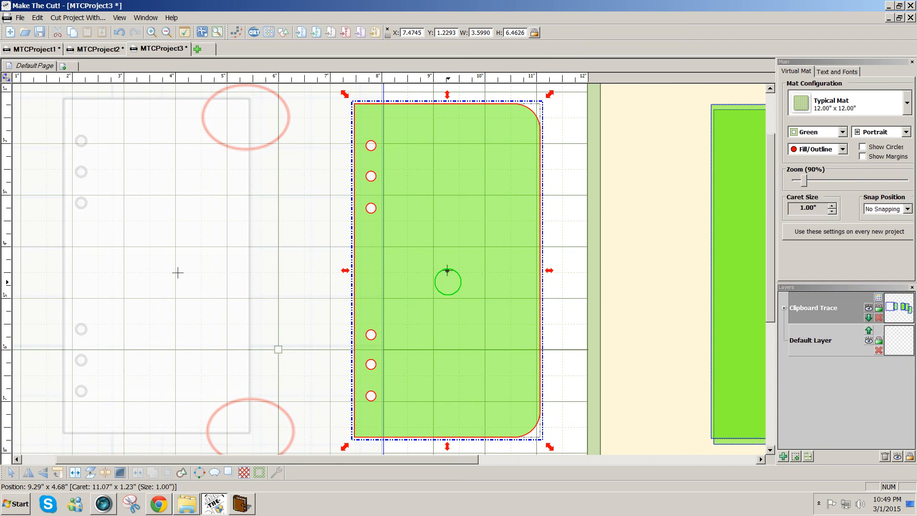